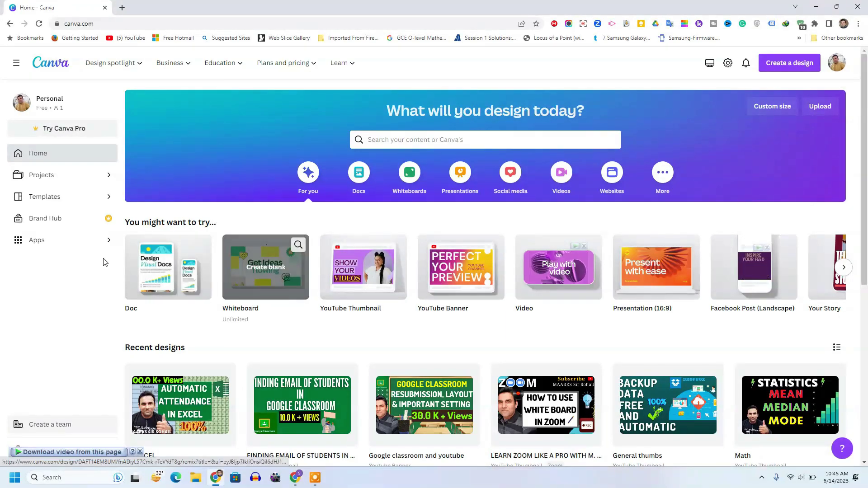
Open the sharing settings for the Google classroom and youtube design from Projects
scroll(294, 348, down, 2)
scroll(294, 355, up, 2)
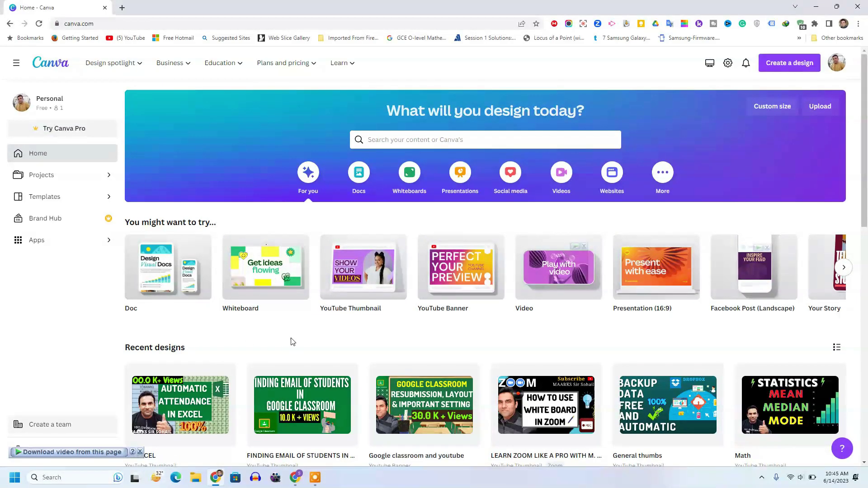
click(44, 175)
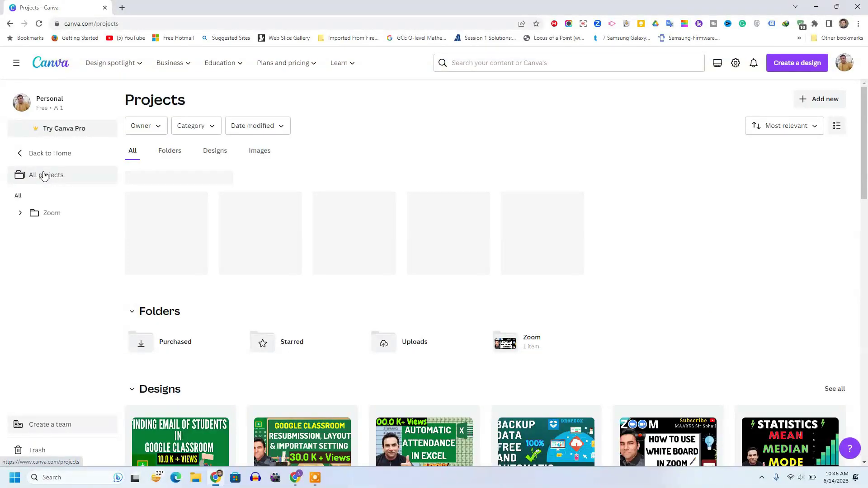
scroll(163, 242, down, 4)
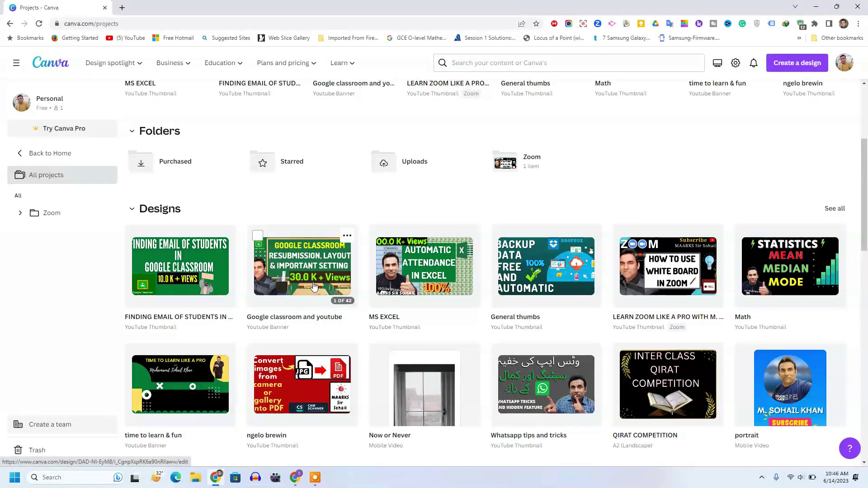
click(346, 236)
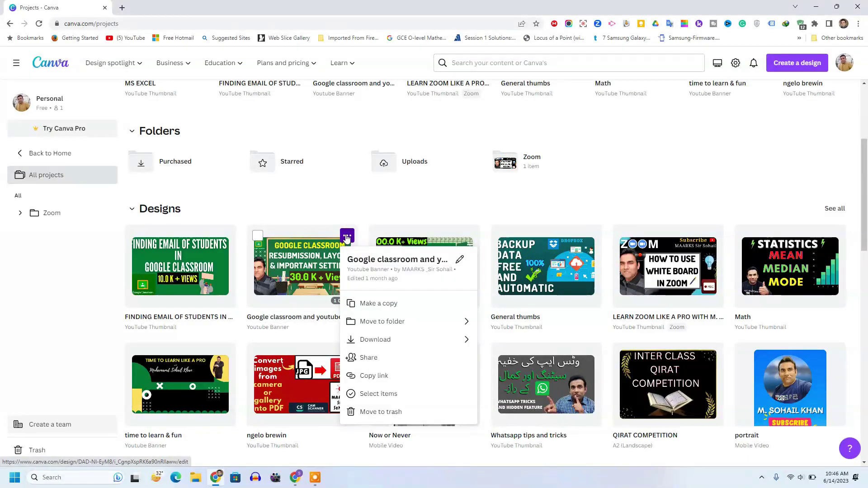
click(370, 358)
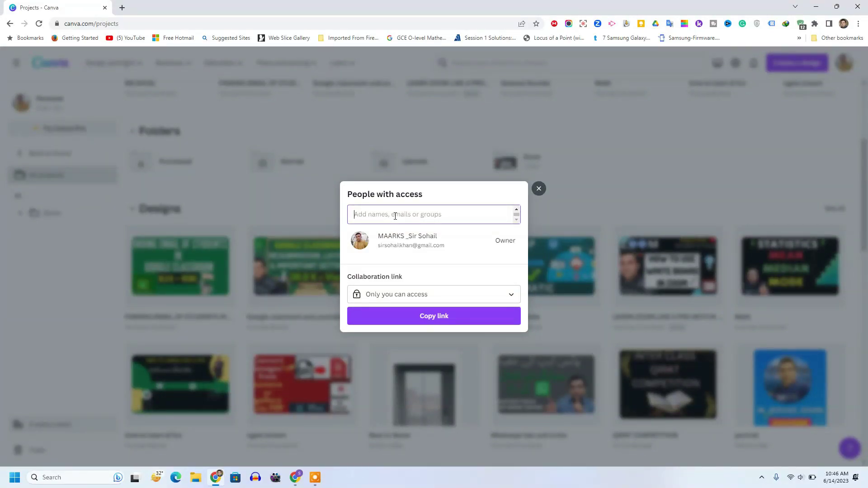
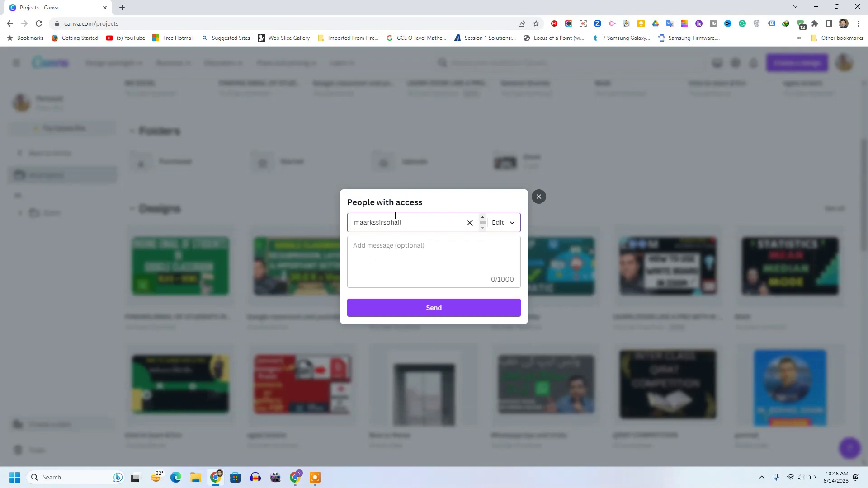
Enter the second account's e-mail address as the invitee, after confirming that account's browser window
click(295, 478)
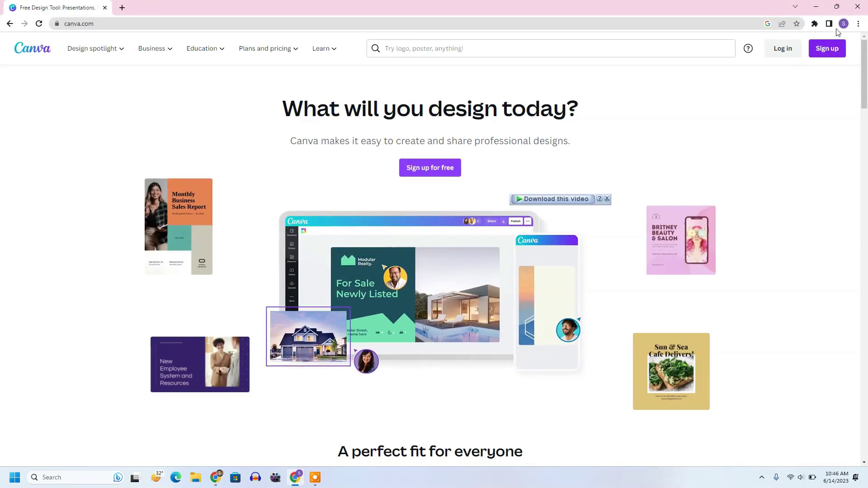
click(844, 24)
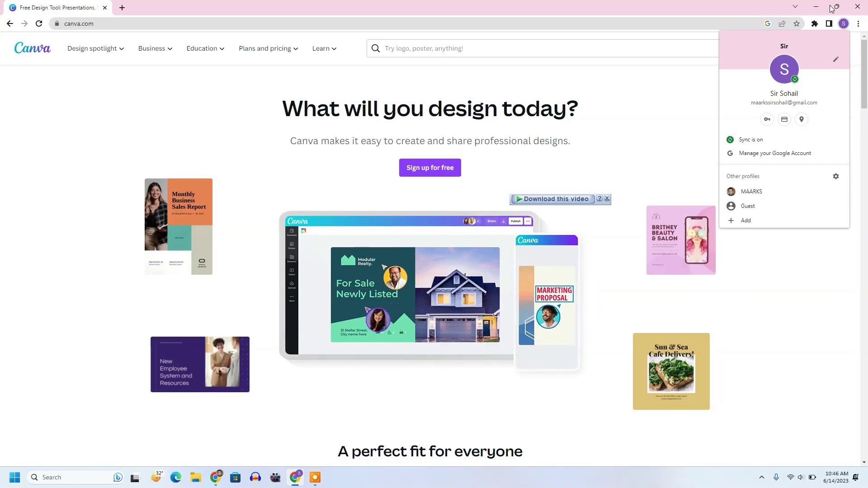
click(836, 7)
click(295, 477)
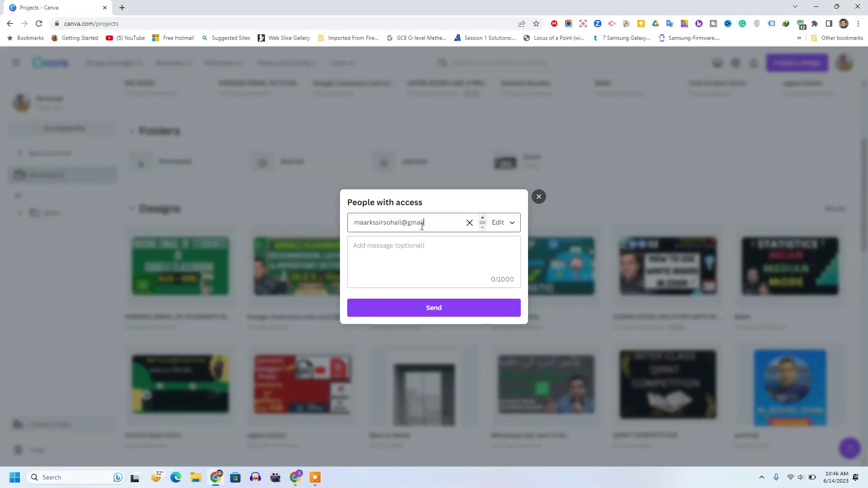
text(.com)
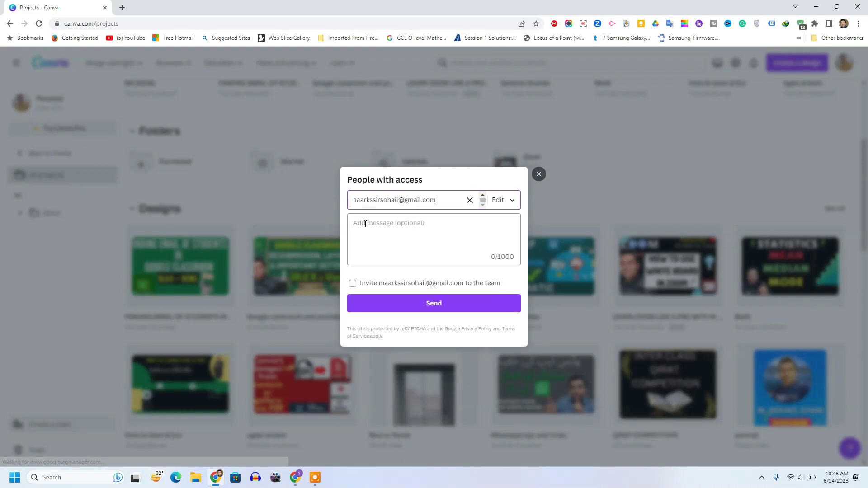
Keep Can edit access for the second account and send the share invitation
click(509, 201)
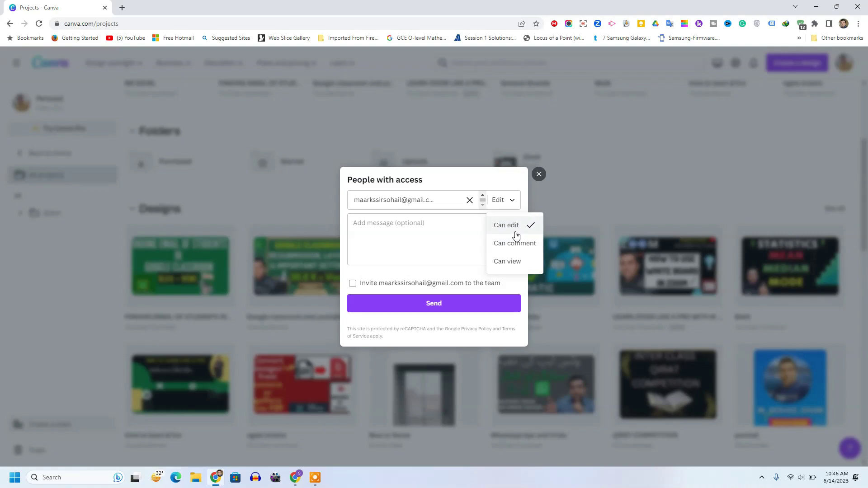
click(510, 182)
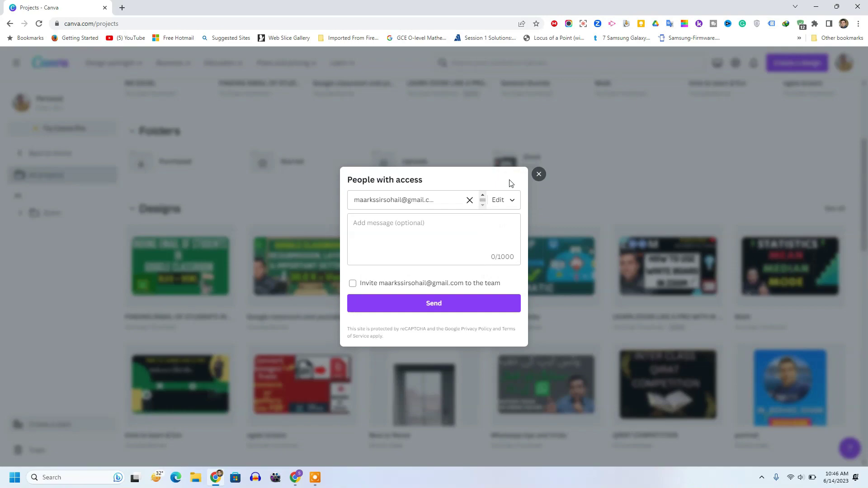
click(512, 203)
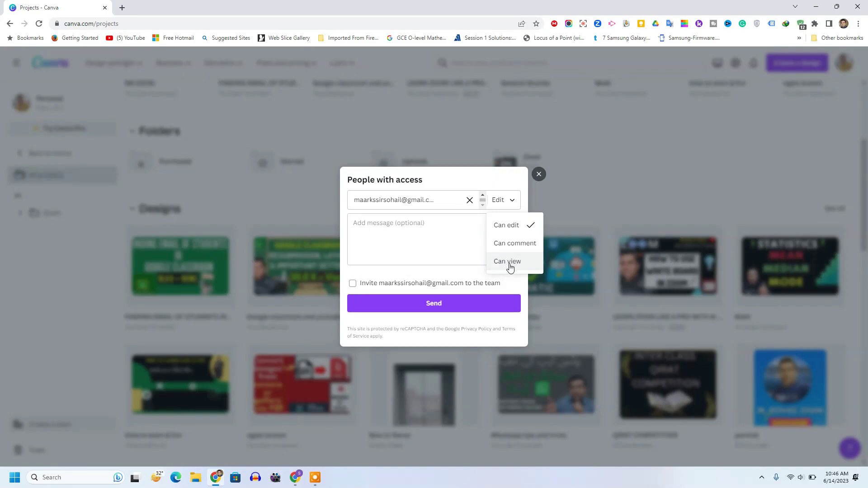
click(517, 226)
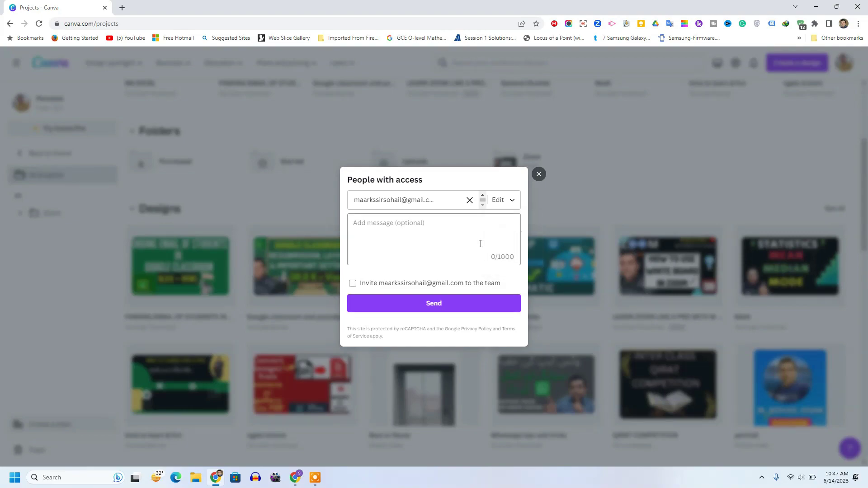
click(434, 305)
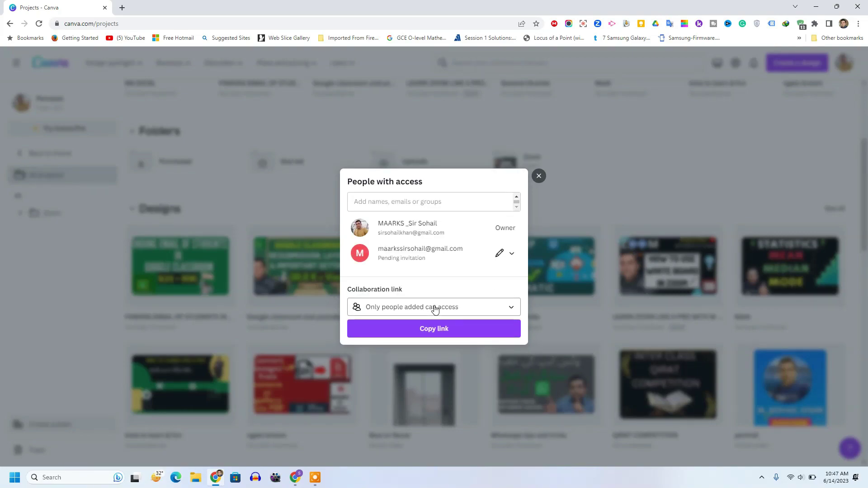
Close the share dialog, then log in to Canva with the second Google account in the other window
click(539, 176)
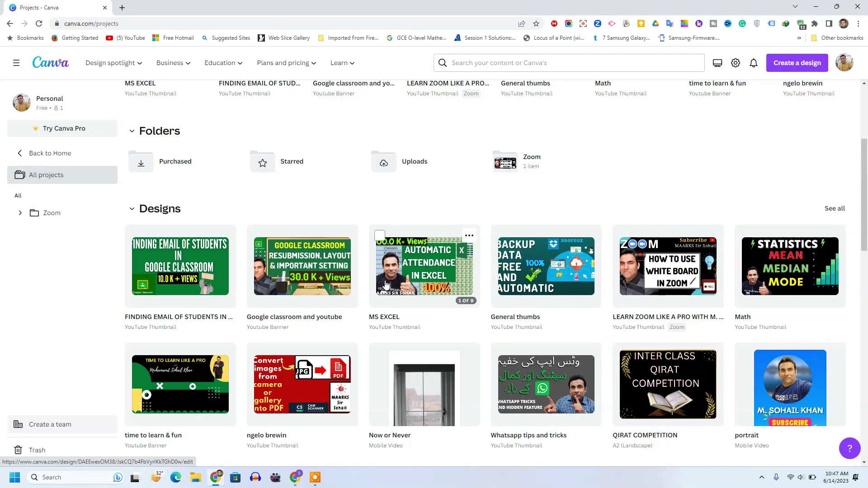
click(295, 478)
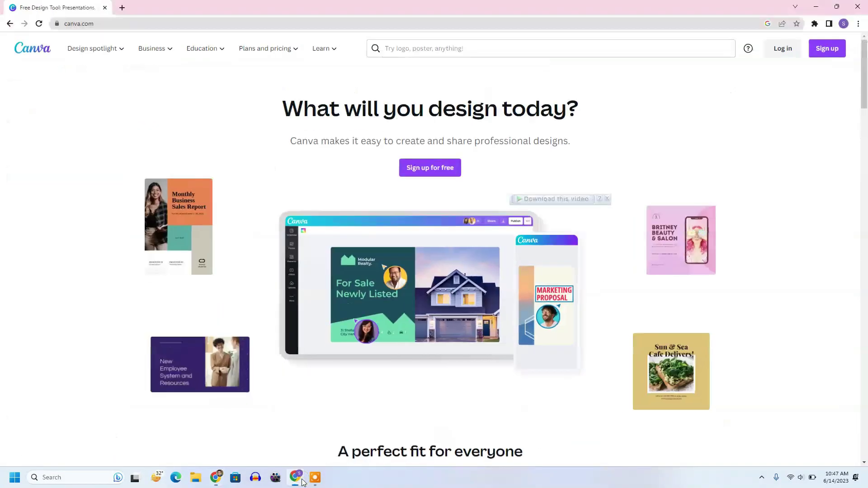
click(778, 53)
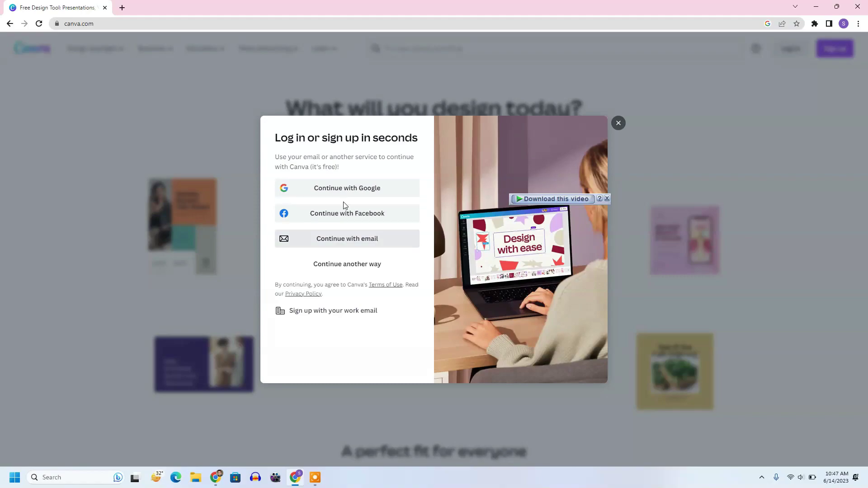
click(355, 187)
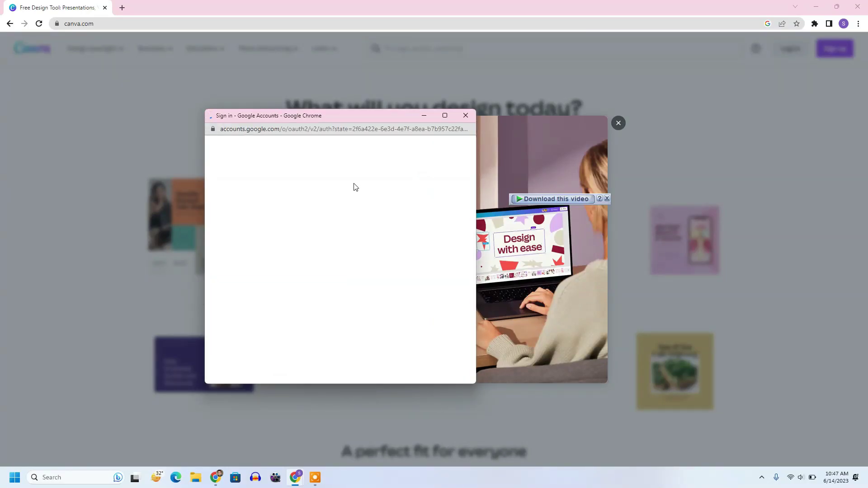
click(280, 254)
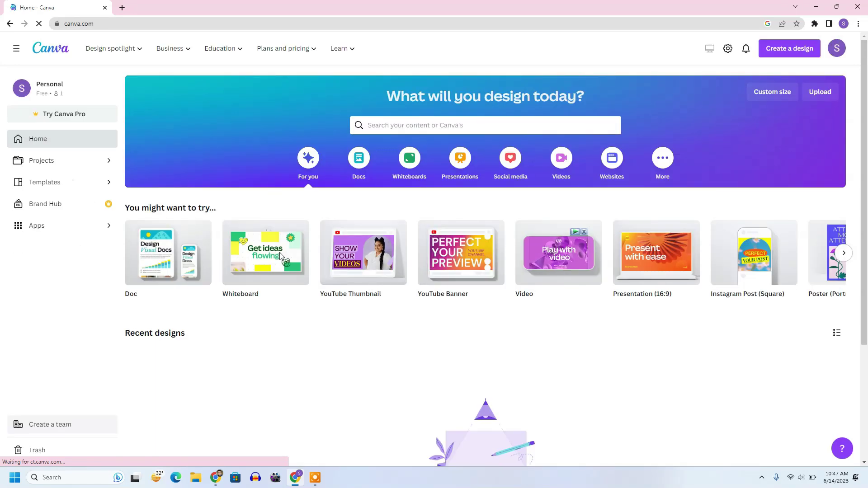
Check the second account's Projects, then open Canva's share email for the design in Gmail
click(49, 162)
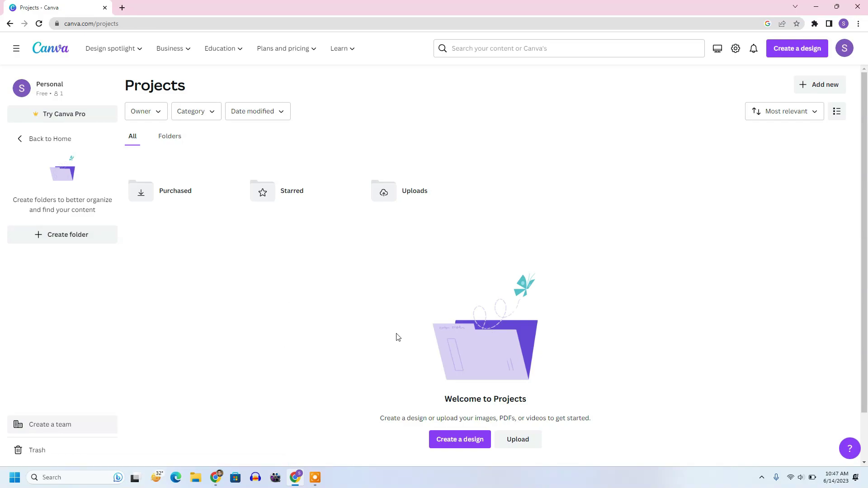
click(121, 8)
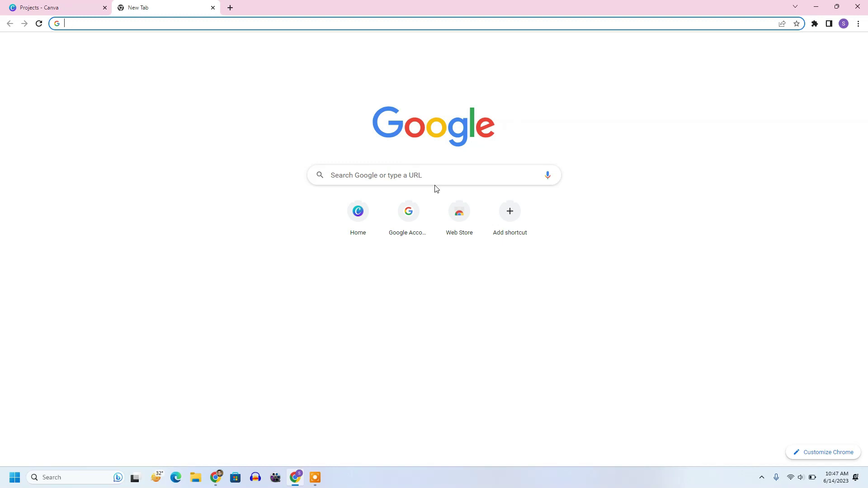
click(785, 51)
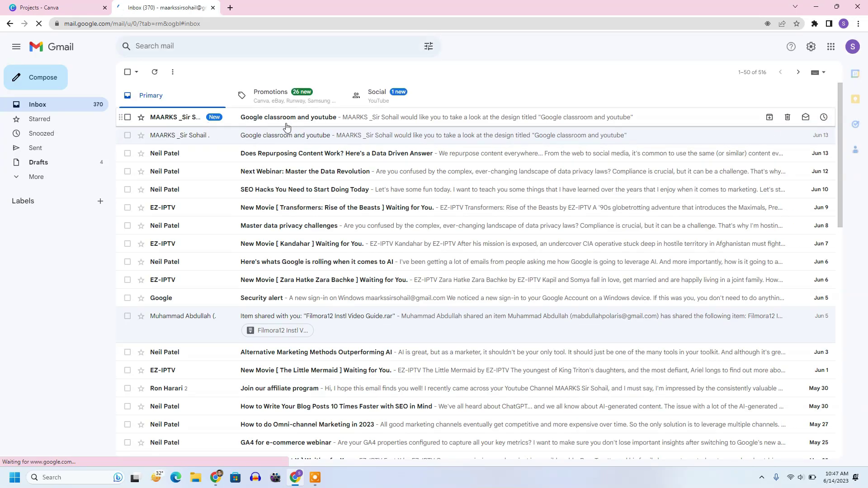
click(316, 122)
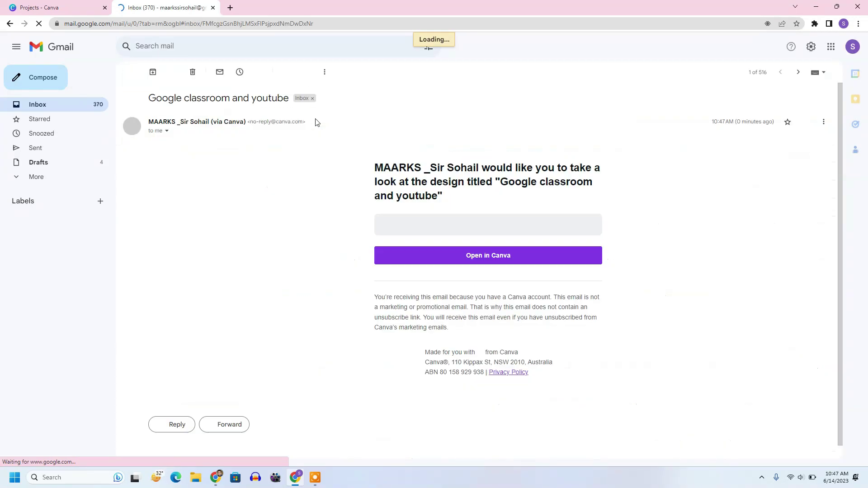
Open the shared design from the email and scroll through its 42 pages back to Page 1
click(509, 256)
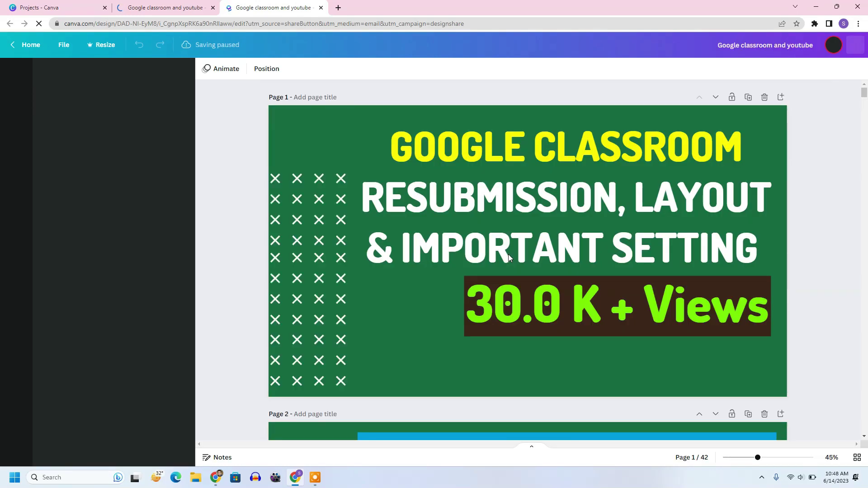
scroll(605, 262, down, 5)
scroll(606, 261, down, 15)
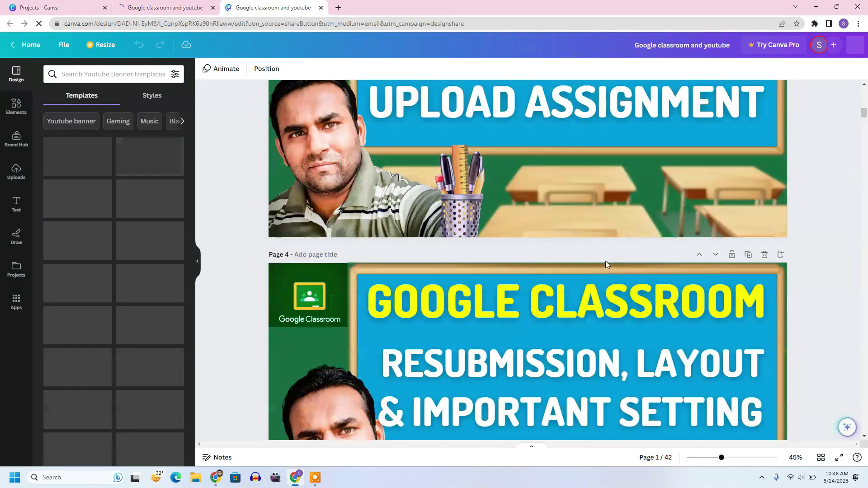
scroll(611, 258, up, 10)
scroll(616, 256, up, 2)
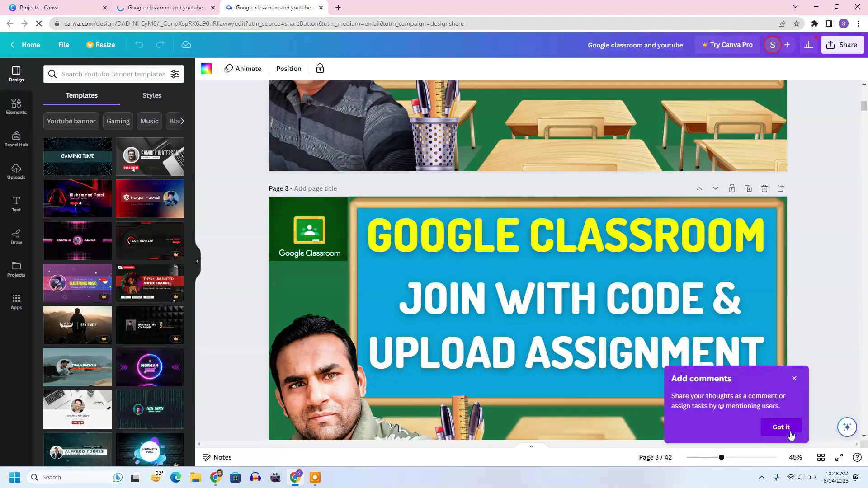
scroll(523, 293, up, 10)
scroll(522, 293, up, 2)
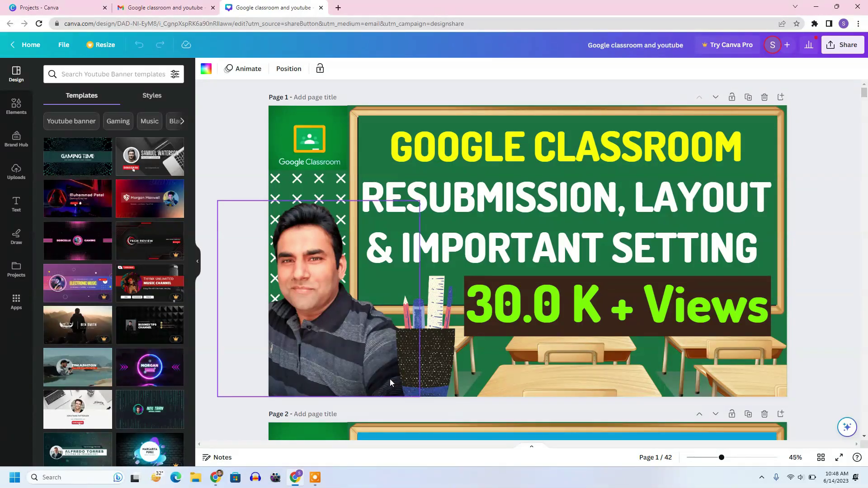
In the owner's window, confirm the second account still has edit access to the design
click(217, 479)
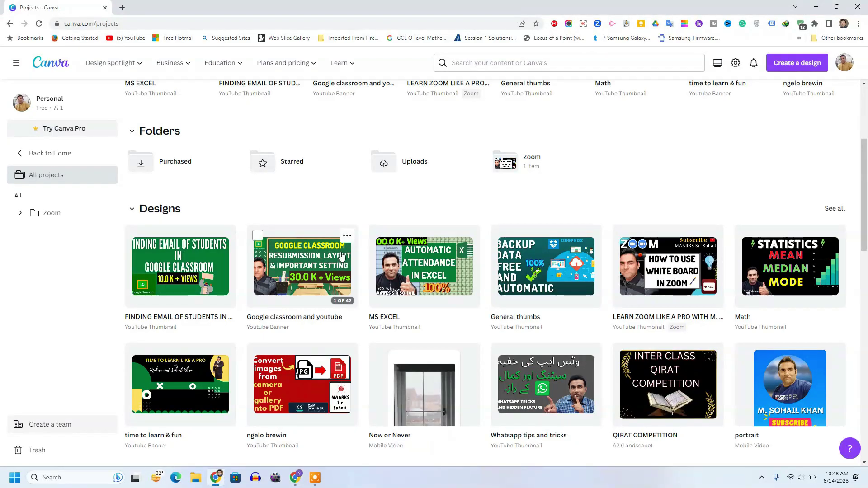
click(350, 239)
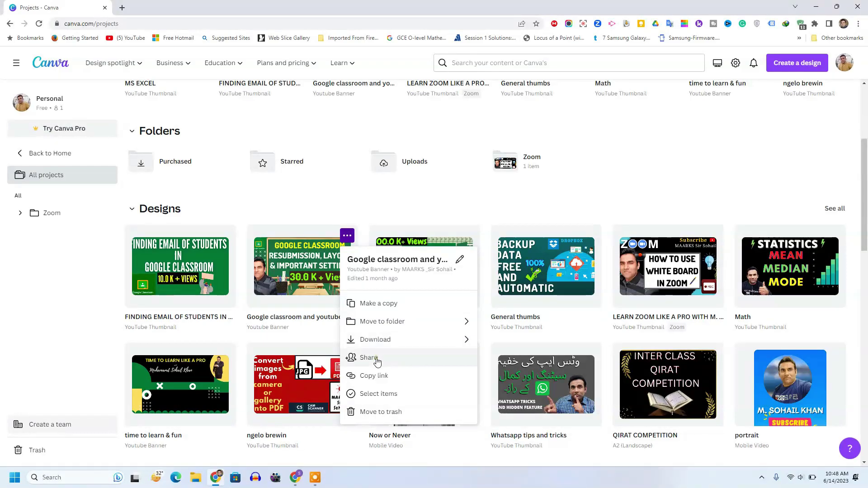
click(375, 357)
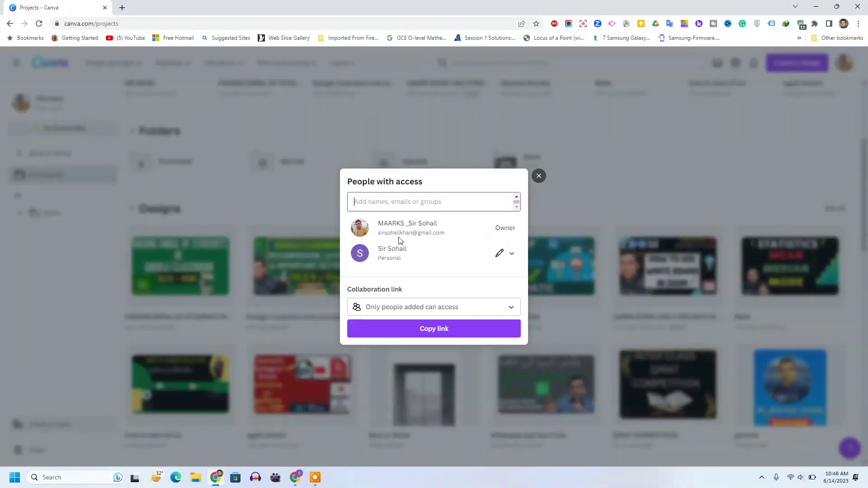
click(512, 254)
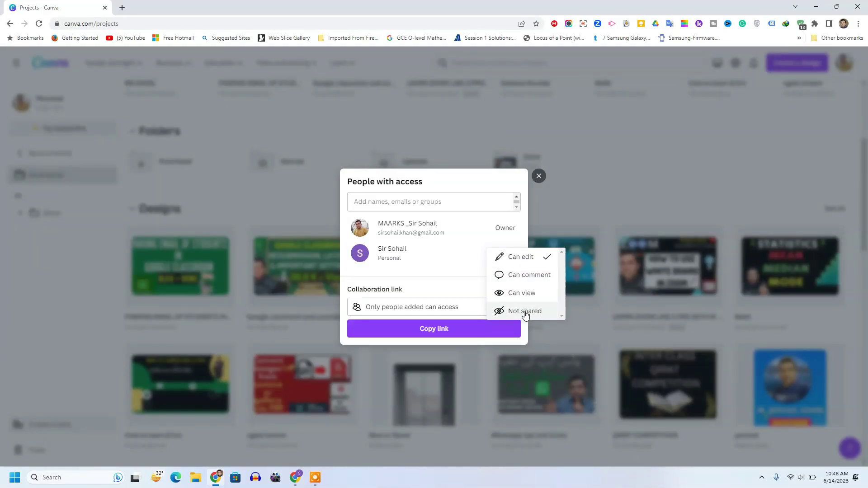
click(546, 179)
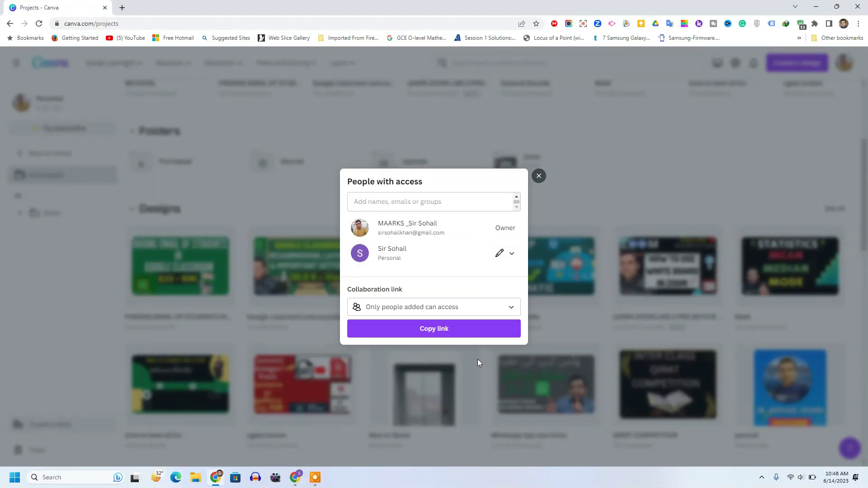
click(538, 177)
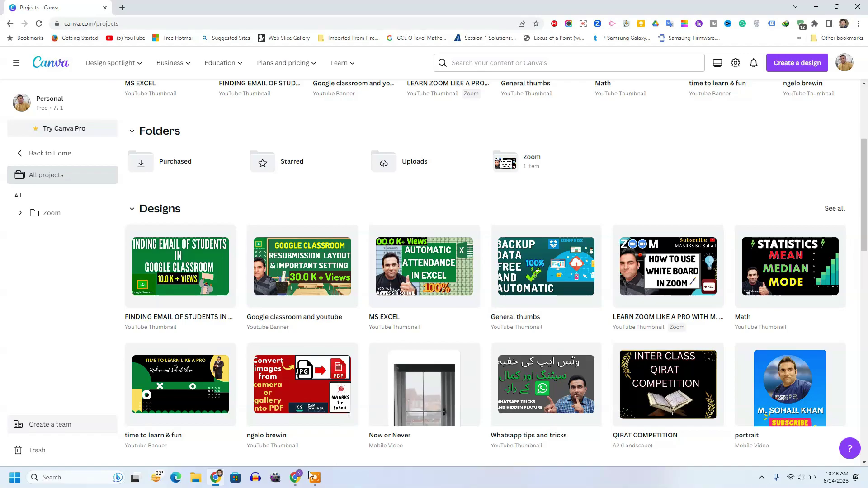
From the second account's Home, use Make a copy on the shared recent design to create 'Copy of Google classroom and youtube'
click(295, 477)
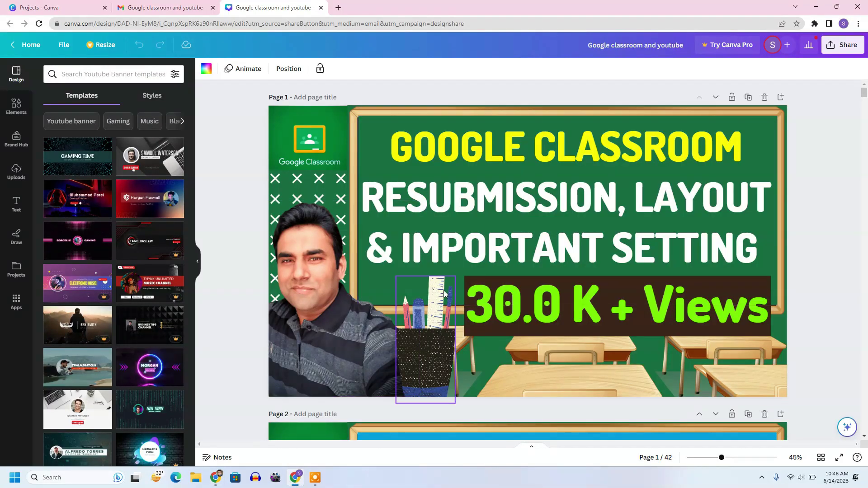
click(25, 48)
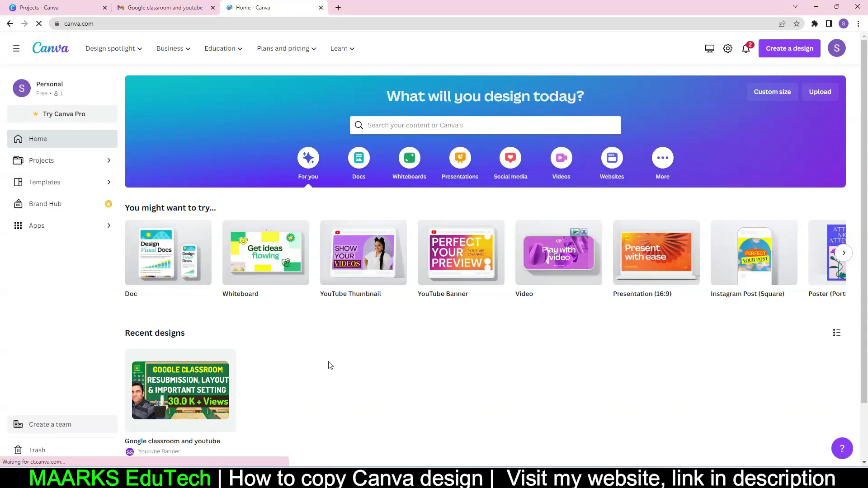
click(225, 361)
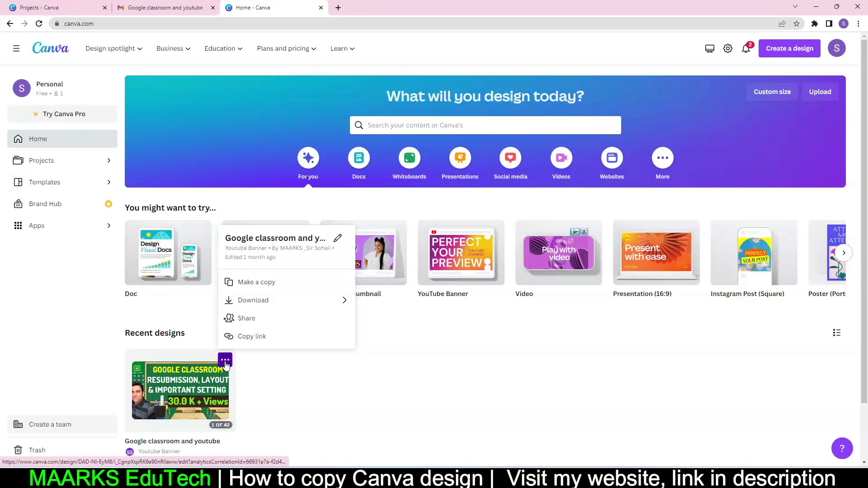
click(259, 282)
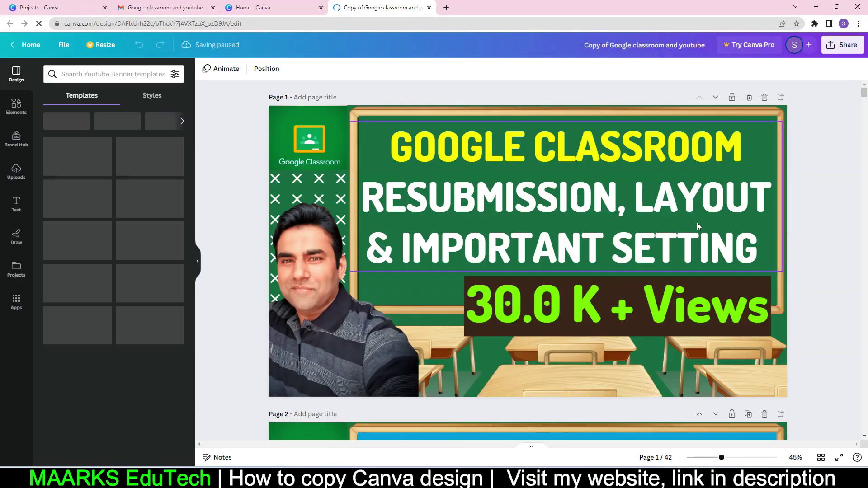
scroll(698, 226, down, 15)
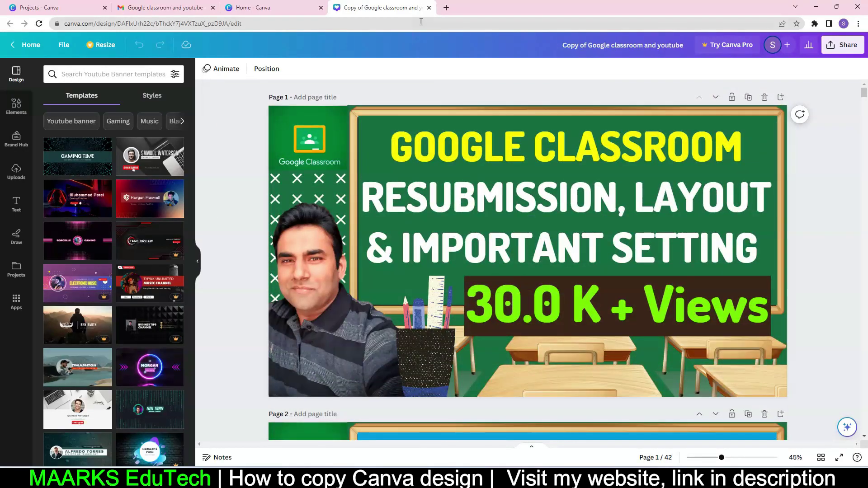
Close the copy and set the collaborator's access to the original design to Not shared
click(429, 8)
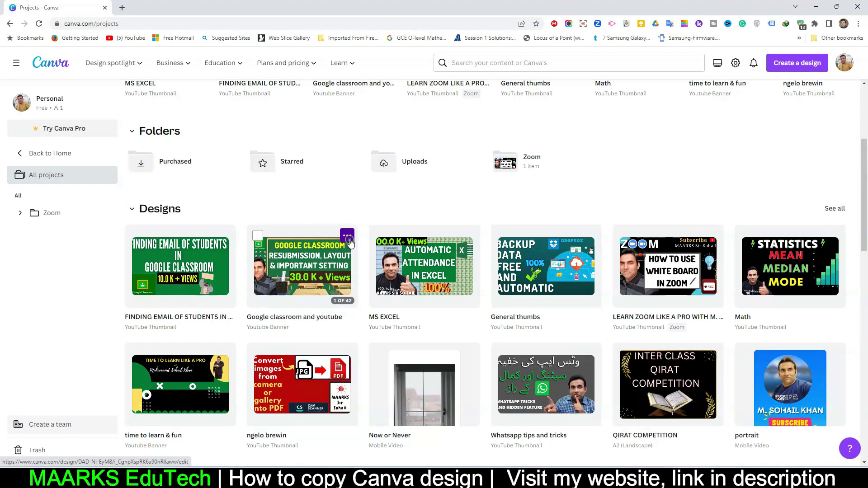
click(348, 237)
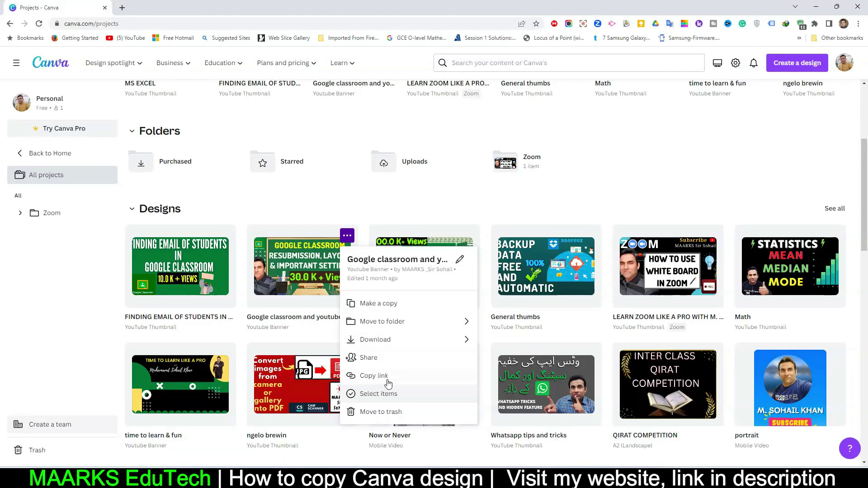
click(386, 357)
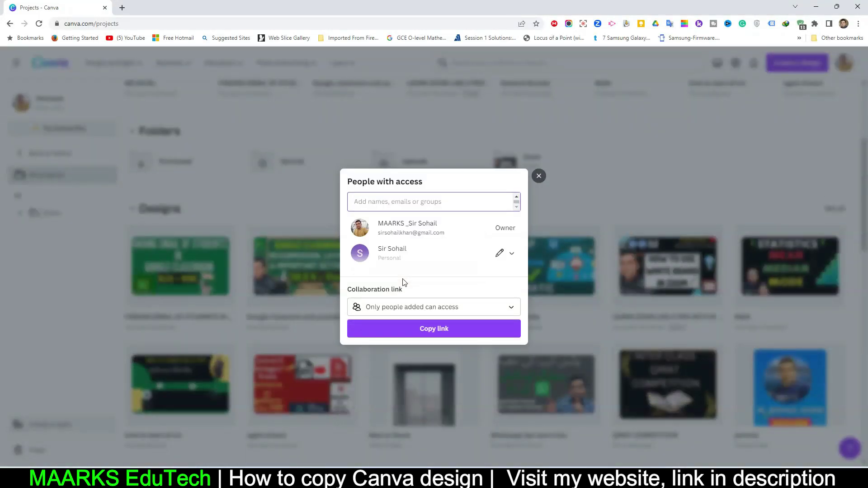
click(511, 254)
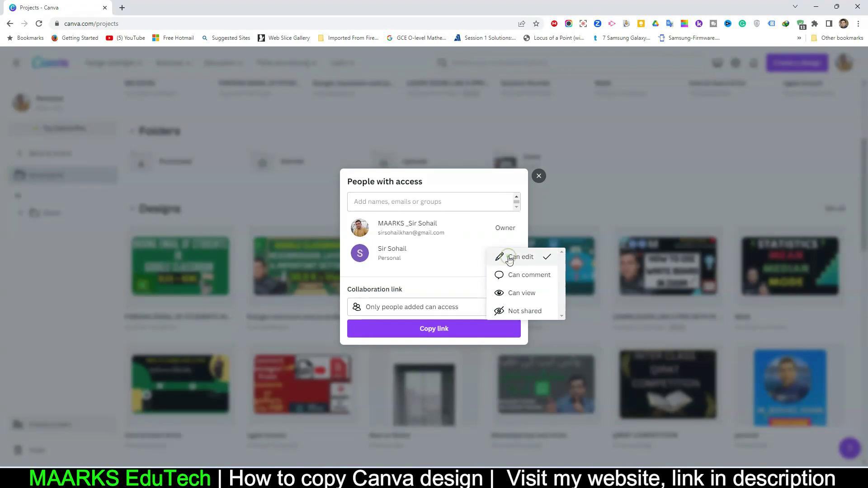
click(526, 310)
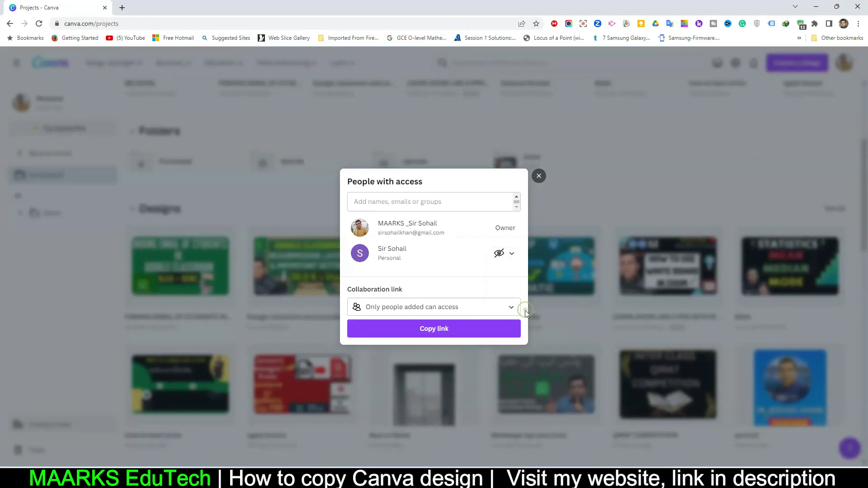
click(538, 178)
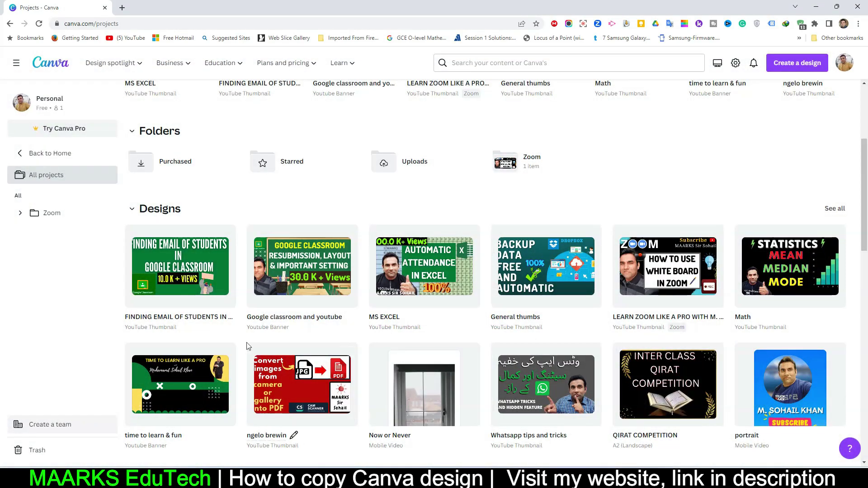
Reload the second account's home and check that the copy still shows all 42 pages
click(316, 480)
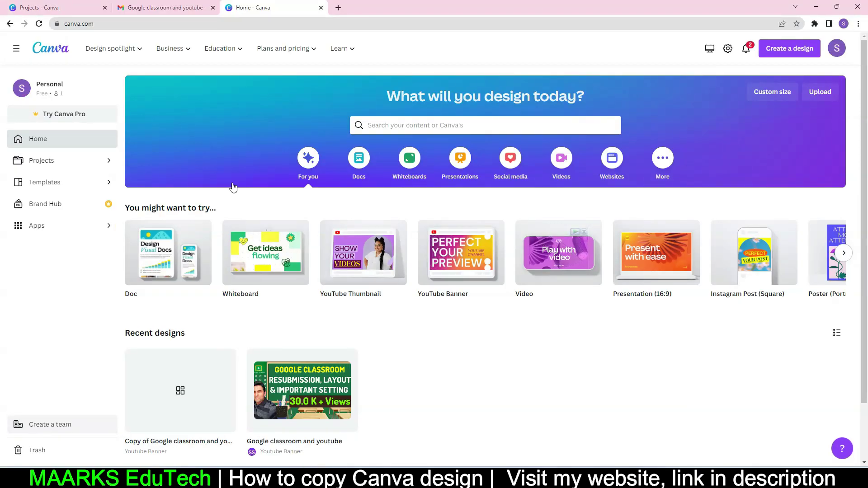
key(F5)
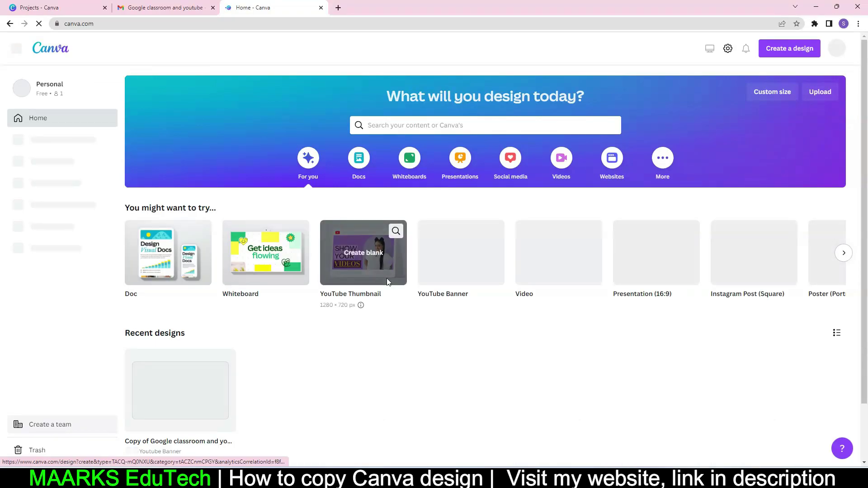
scroll(375, 314, down, 1)
scroll(374, 314, down, 1)
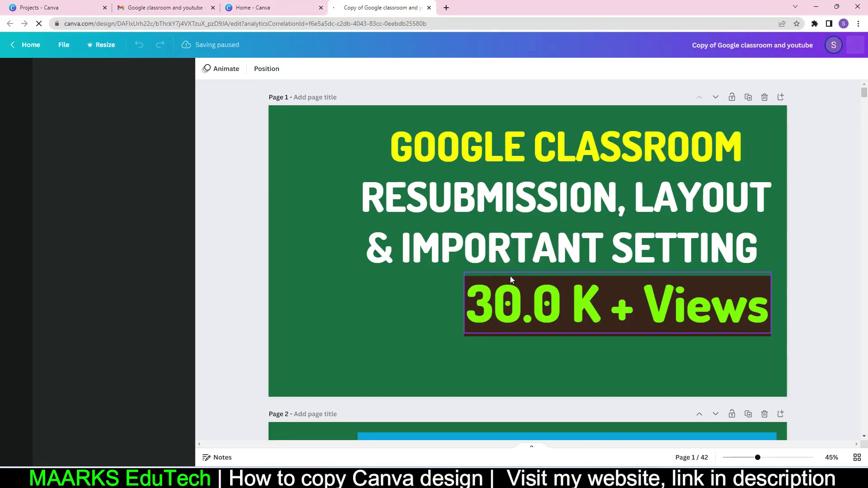
scroll(511, 276, down, 20)
scroll(515, 275, down, 4)
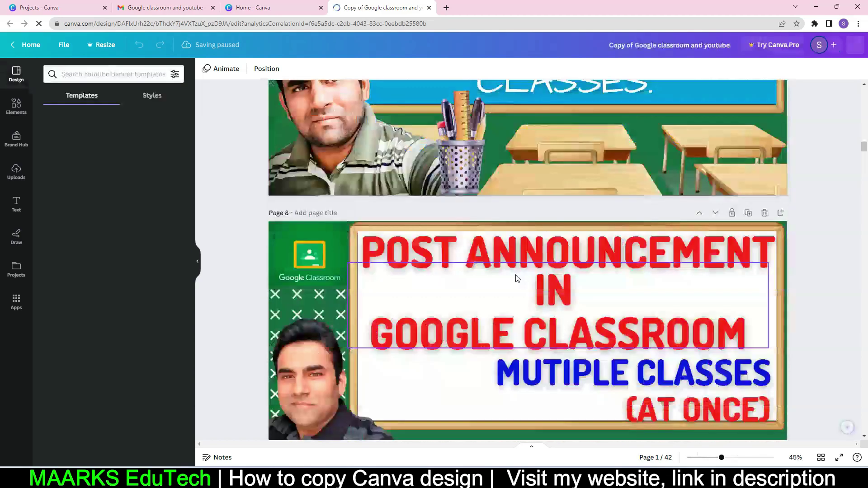
click(429, 7)
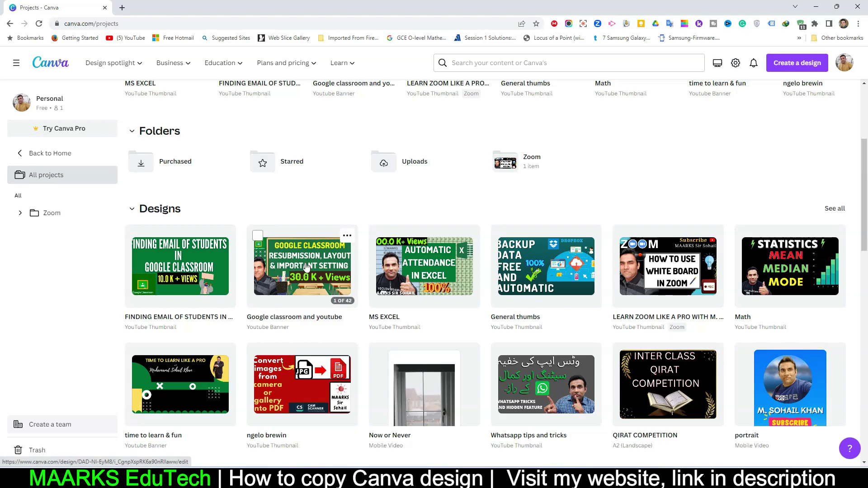
Reopen the original design's Share settings to confirm only the owner has access
click(347, 236)
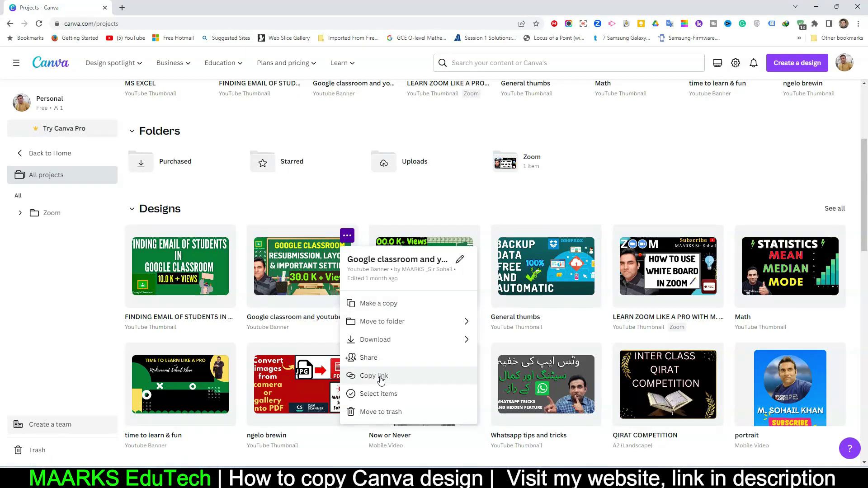
click(369, 358)
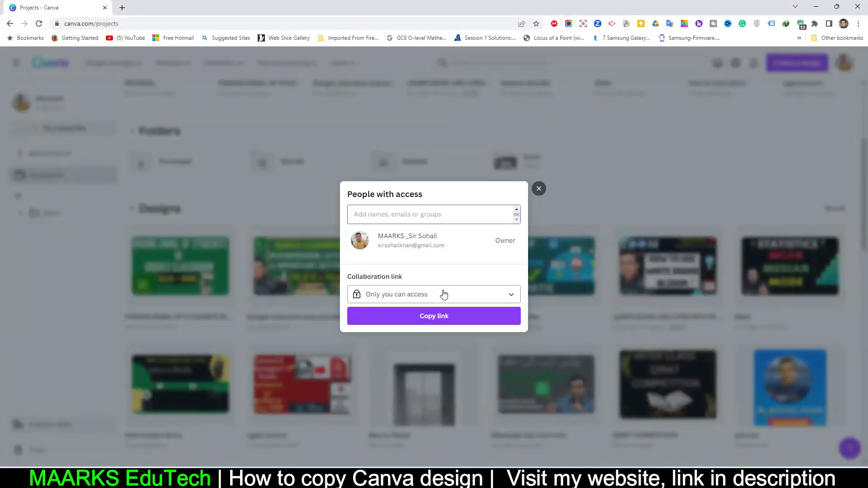